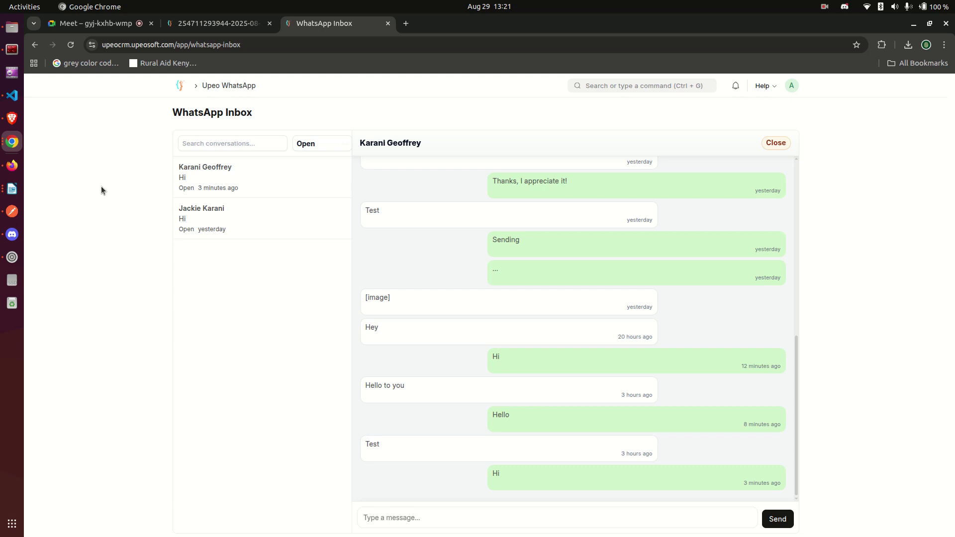
Look at the second conversation, then return to the first contact's conversation
scroll(601, 335, "up", 6)
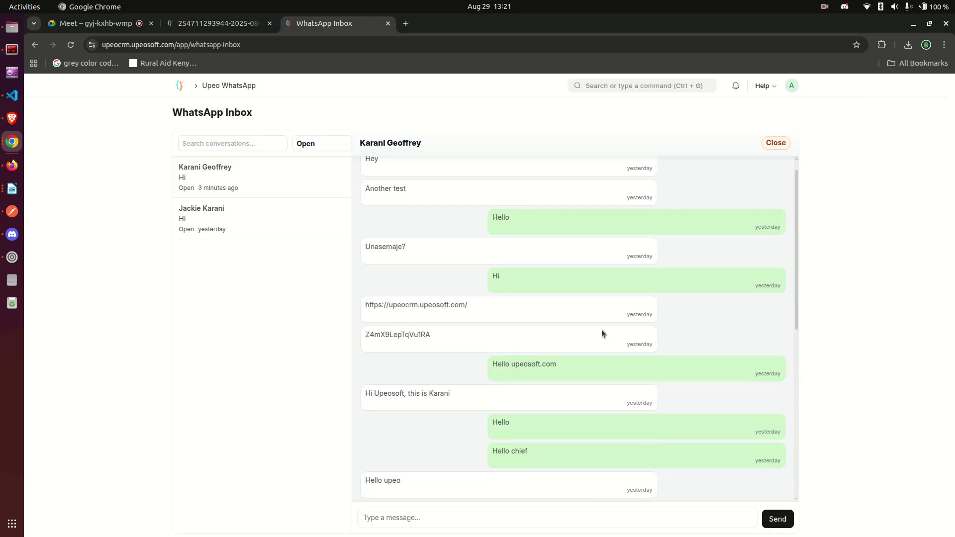
scroll(496, 315, "up", 8)
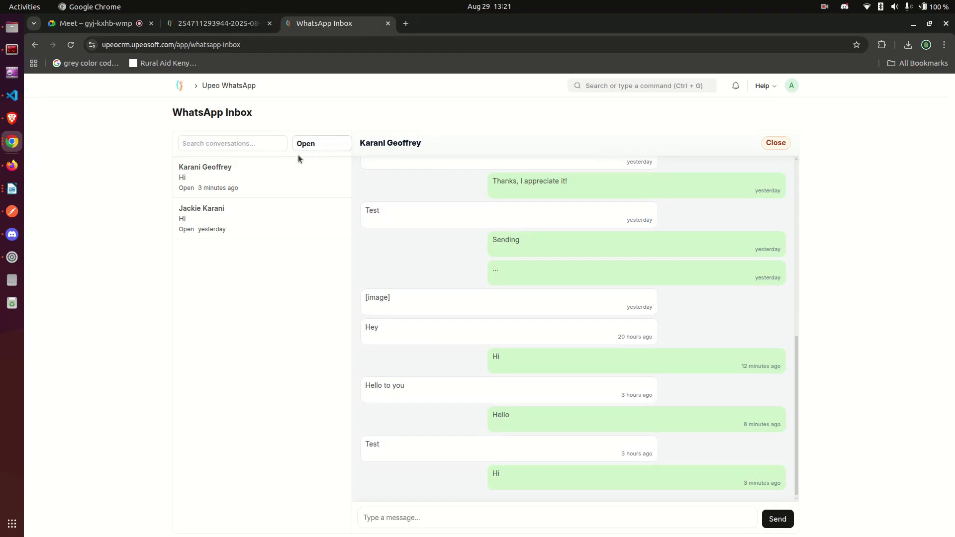
left_click(201, 223)
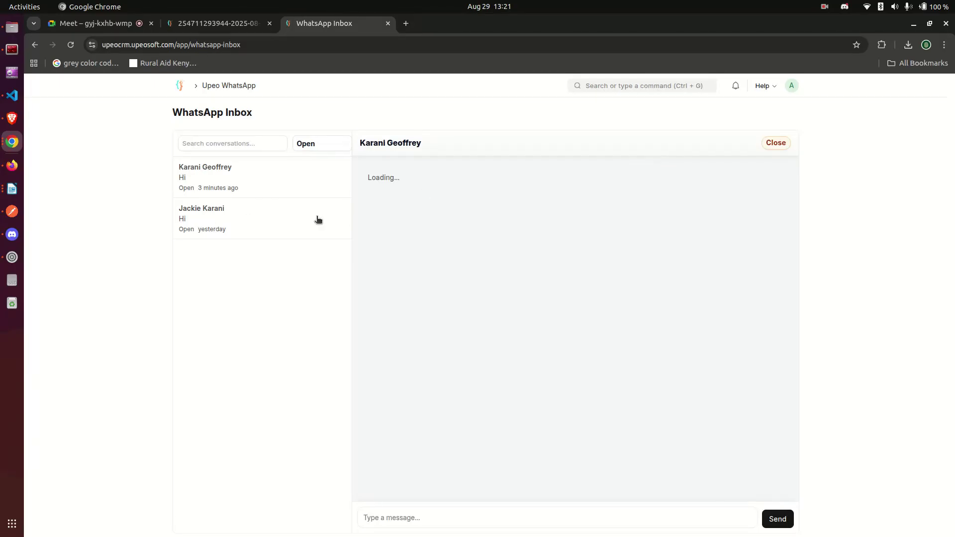
left_click(273, 192)
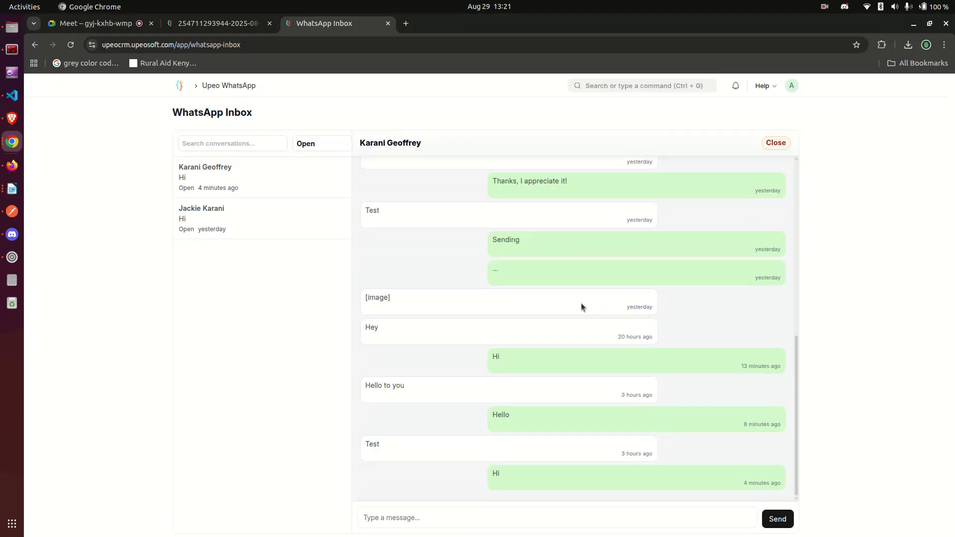
Check the phone's sent messages in Meet, then reload the WhatsApp Inbox to receive them
left_click(118, 29)
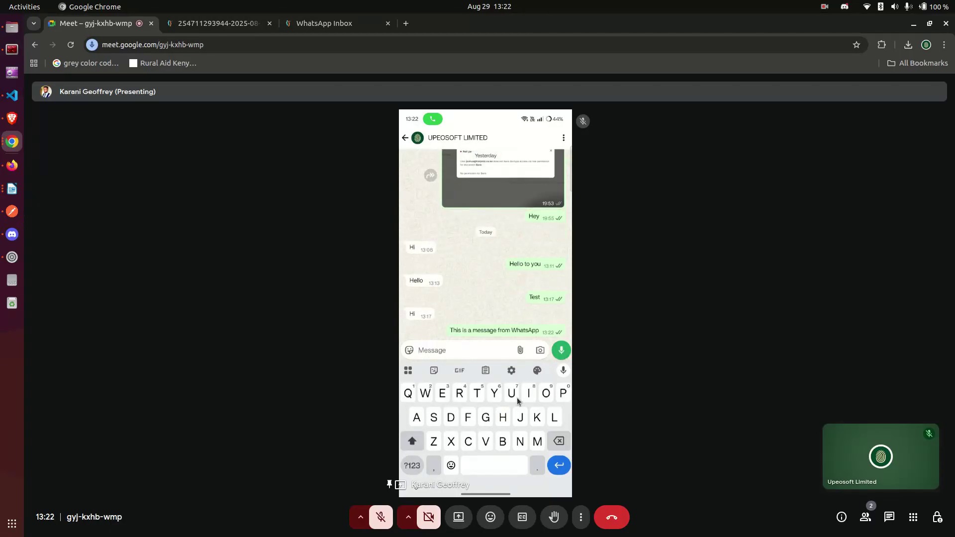
left_click(322, 25)
left_click(71, 44)
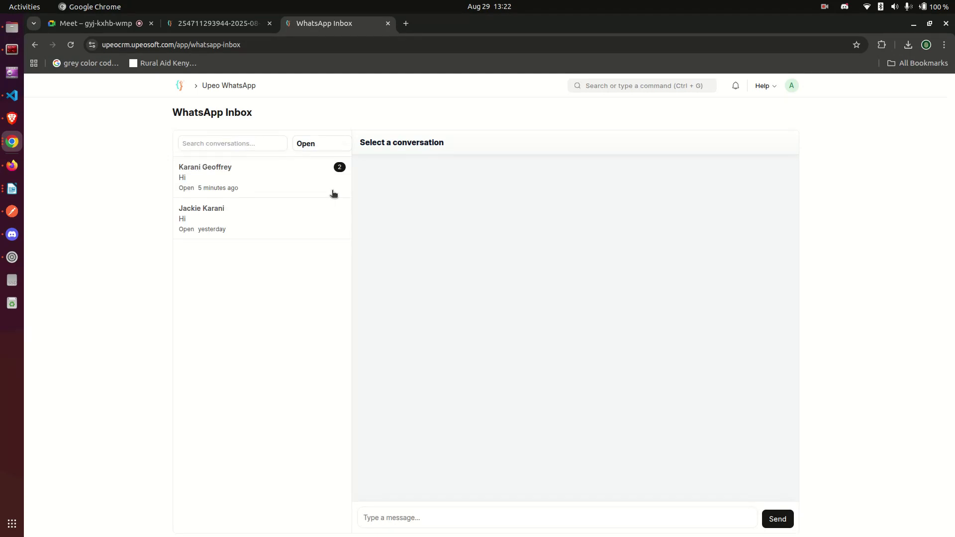
Open the two-unread conversation and send 'Thank you, I have received both messages'
left_click(306, 178)
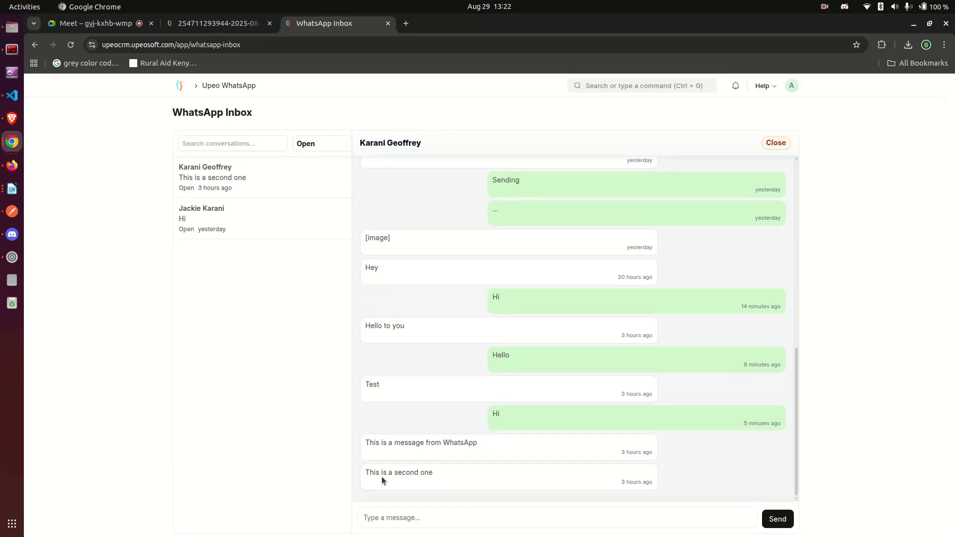
left_click(420, 517)
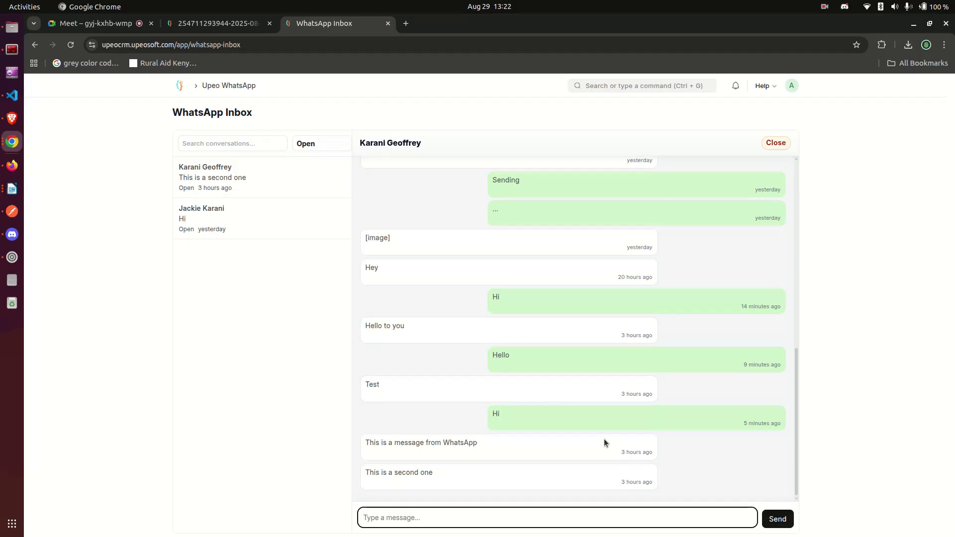
type("T")
key("BackSpace")
type("T")
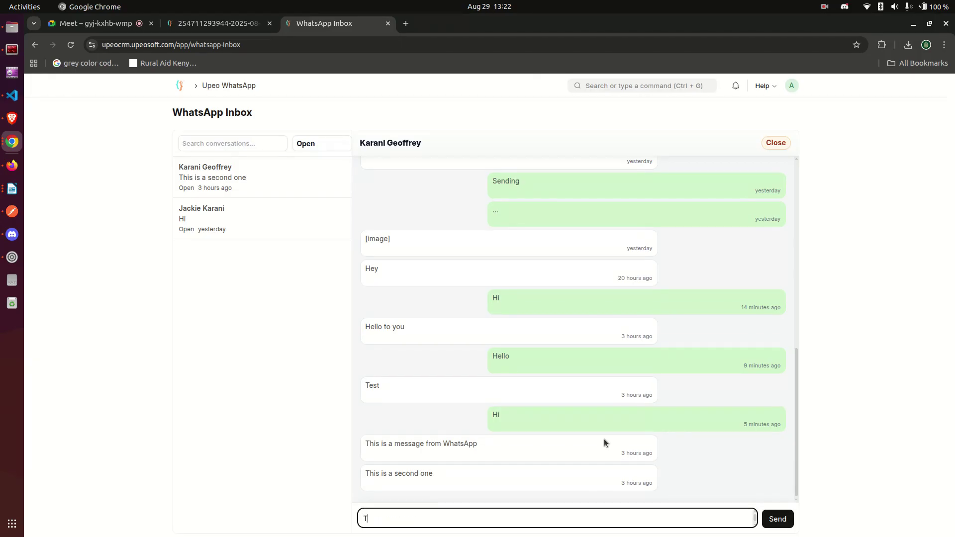
type("hank you, I have received both m")
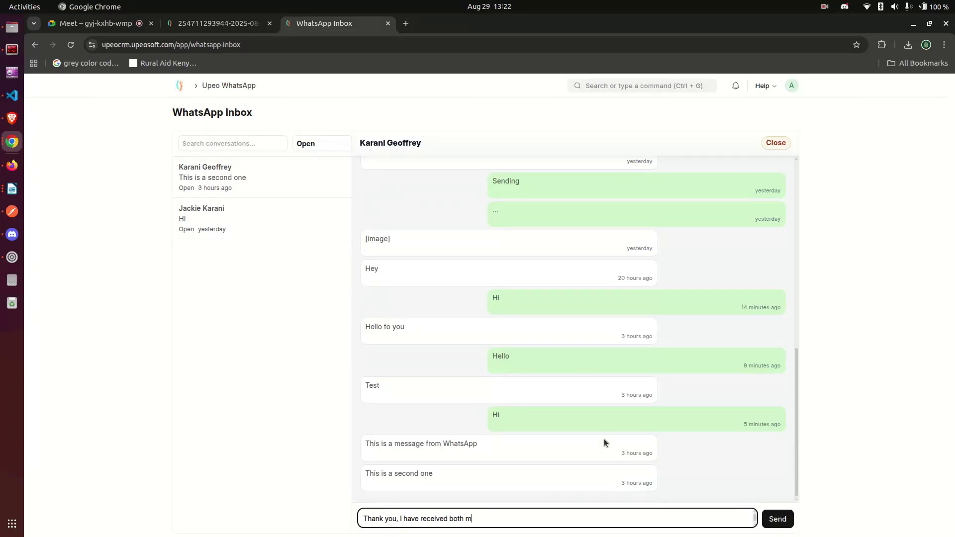
type("essages")
key("Return")
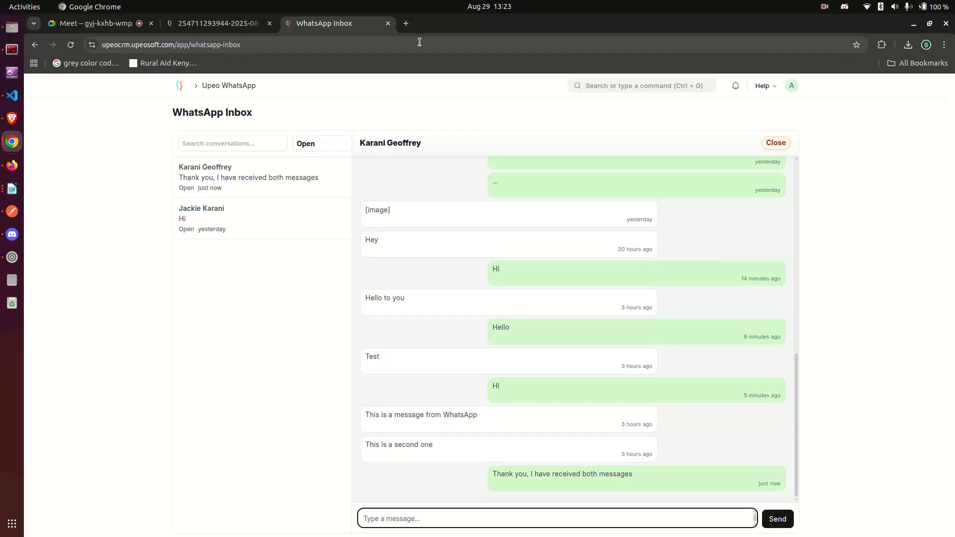
Confirm on the Meet phone that the reply arrived, then reload the inbox to show 1 unread message
left_click(92, 25)
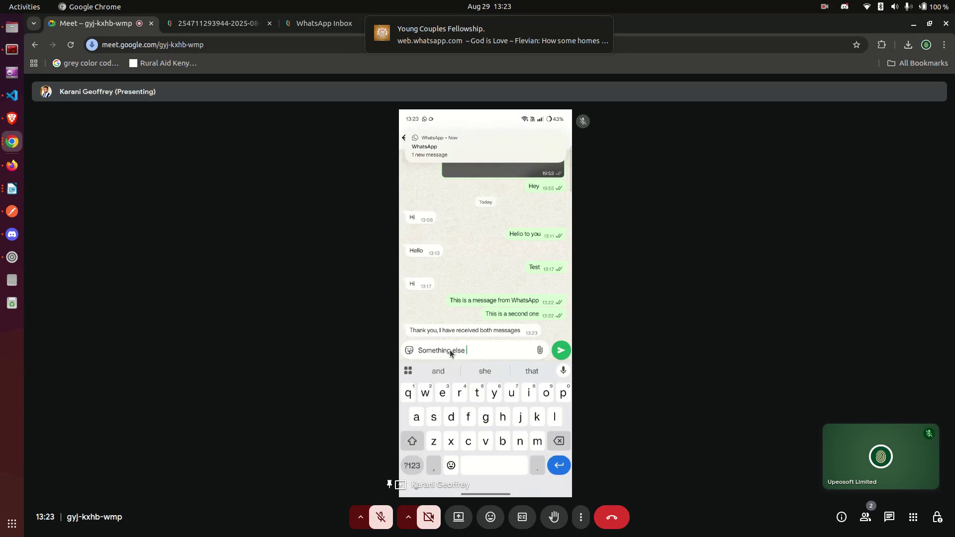
left_click(325, 24)
left_click(71, 45)
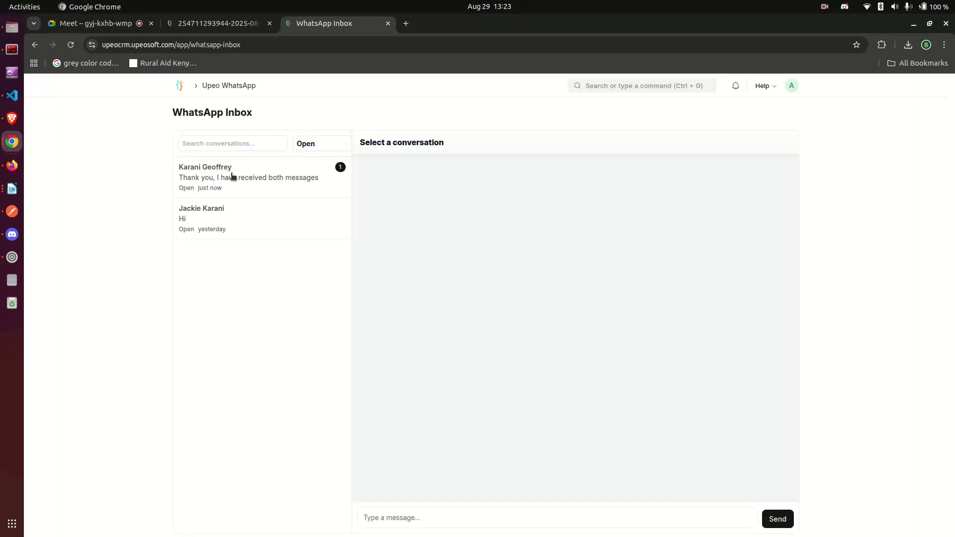
Open the top contact's conversation, switching away and back so 'Something else' shows last
left_click(273, 171)
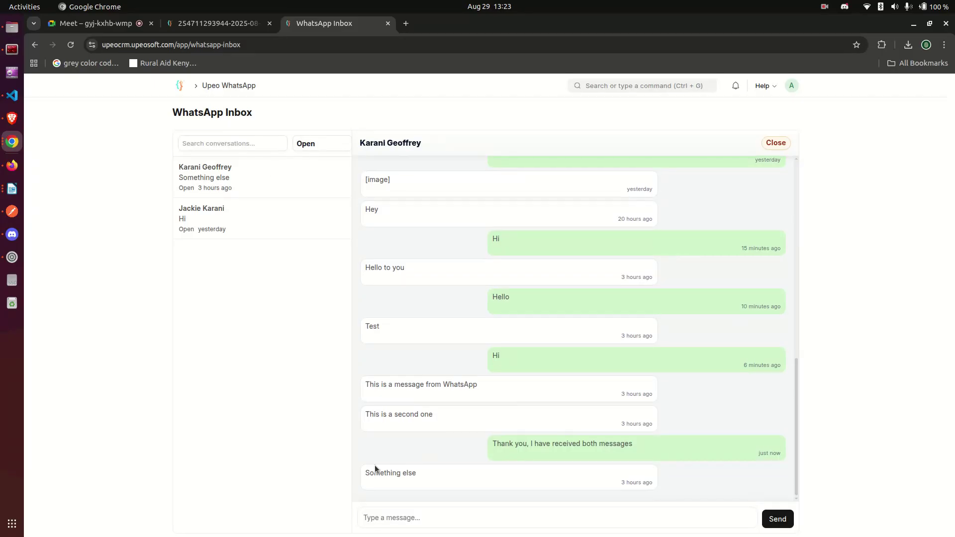
left_click_drag(364, 472, 470, 479)
left_click(450, 438)
left_click(230, 220)
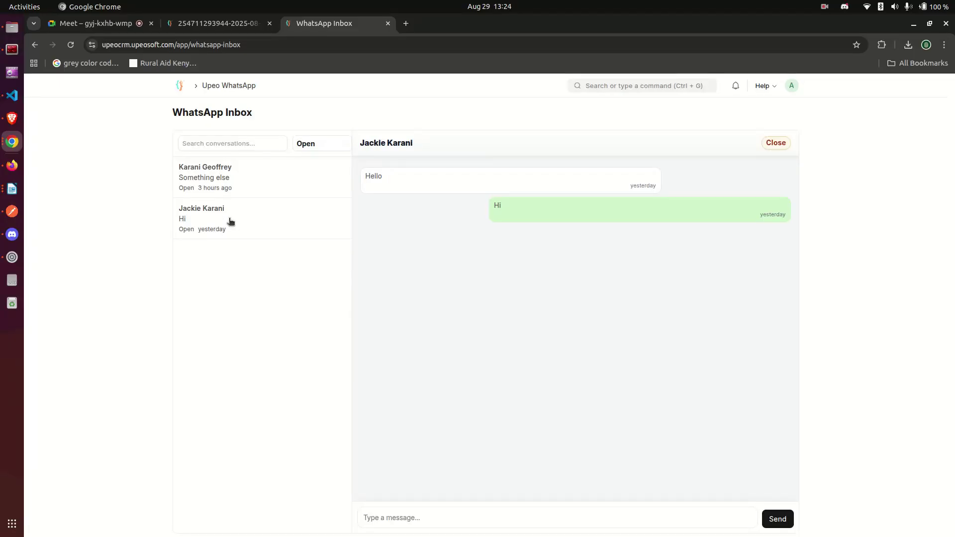
left_click(241, 177)
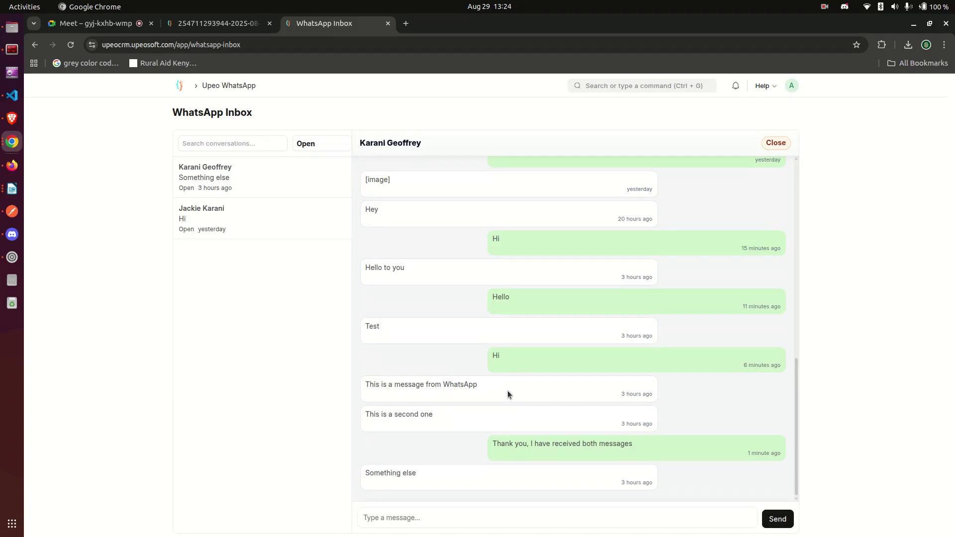
scroll(508, 390, "up", 10)
scroll(512, 377, "down", 5)
Open developer tools and render the inbox in the Galaxy S8+ 360×740 mobile viewport
right_click(233, 350)
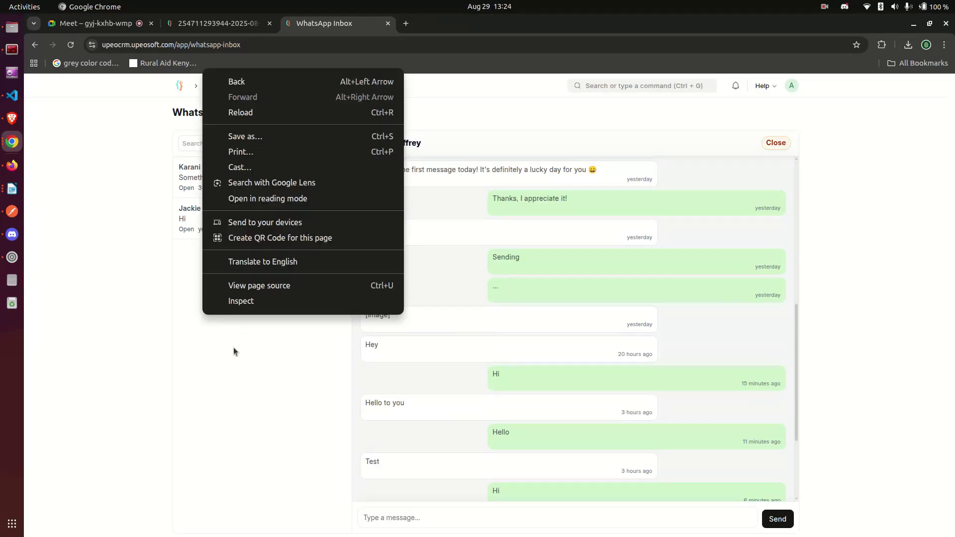
left_click(244, 301)
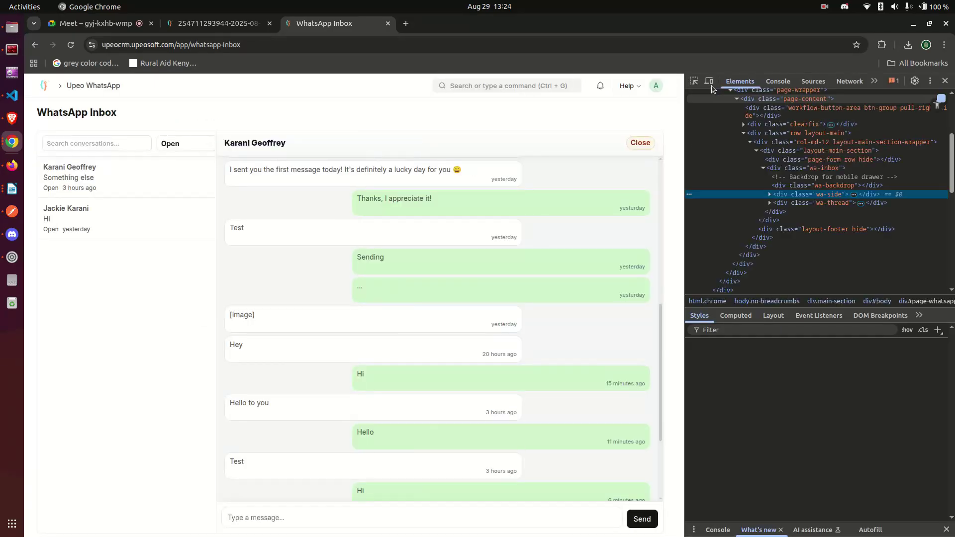
left_click(709, 81)
scroll(368, 317, "up", 10)
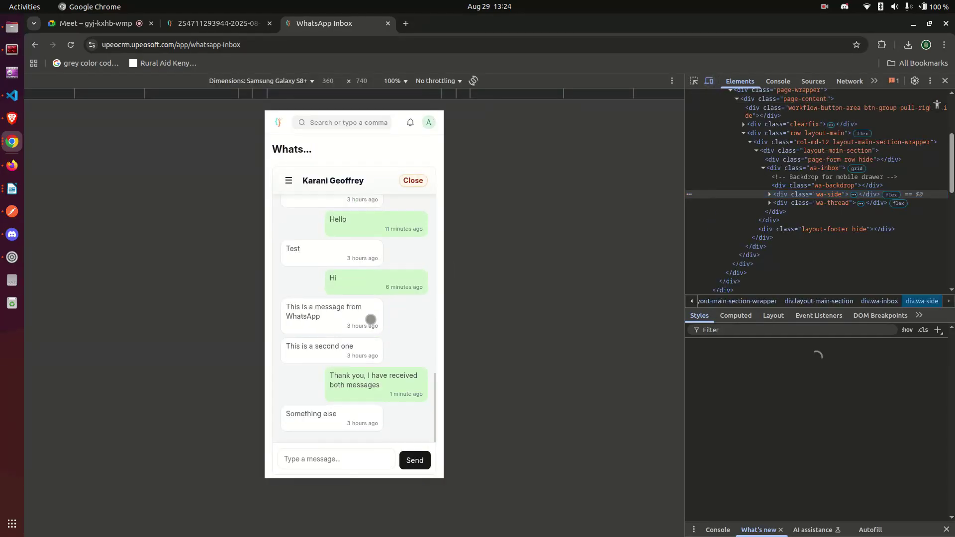
scroll(367, 309, "up", 3)
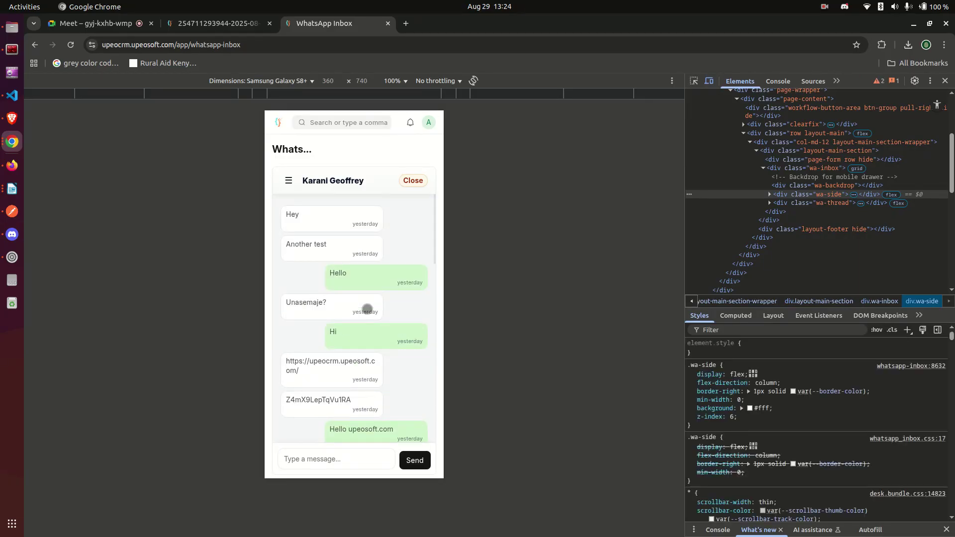
scroll(367, 310, "down", 15)
scroll(348, 284, "up", 5)
scroll(324, 258, "up", 5)
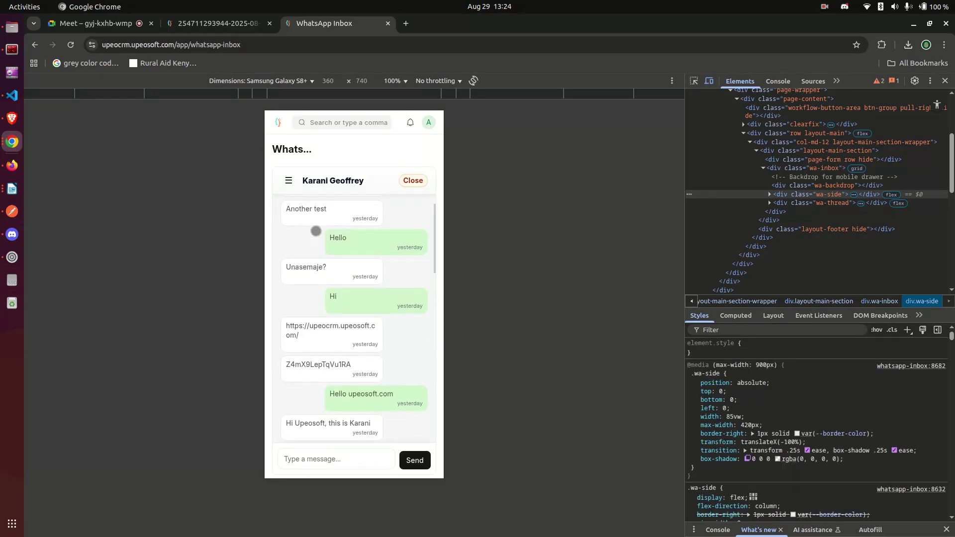
Use the hamburger drawer to view the second conversation, then return to the first
left_click(288, 180)
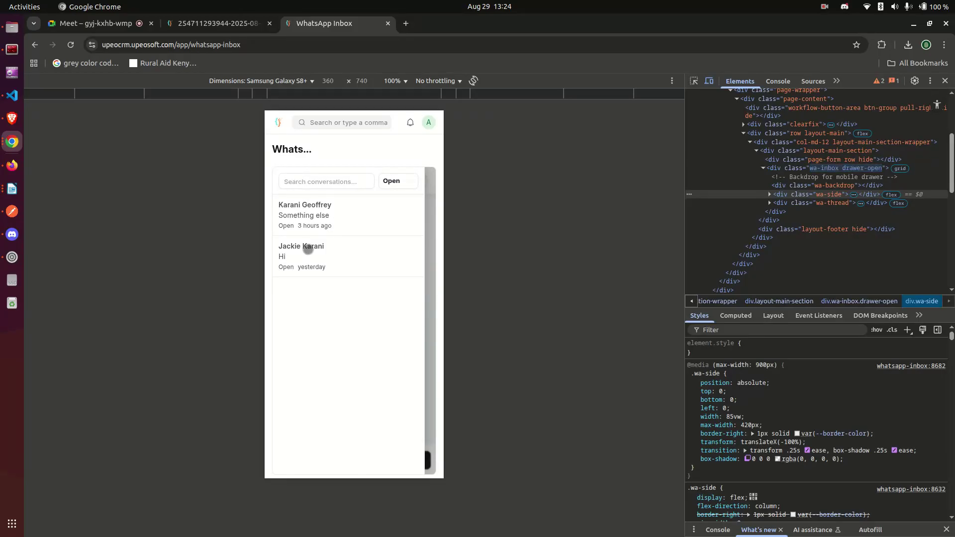
left_click(308, 248)
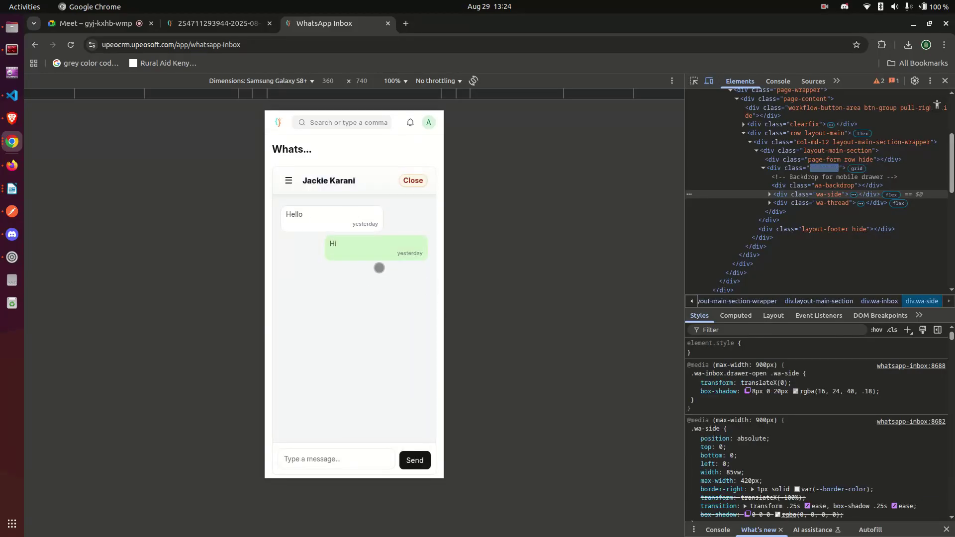
left_click(289, 182)
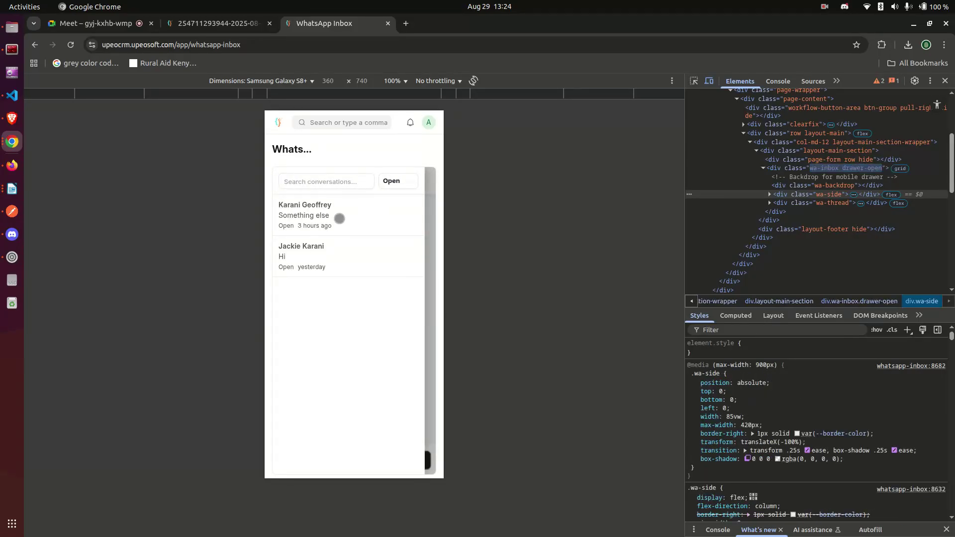
left_click(338, 219)
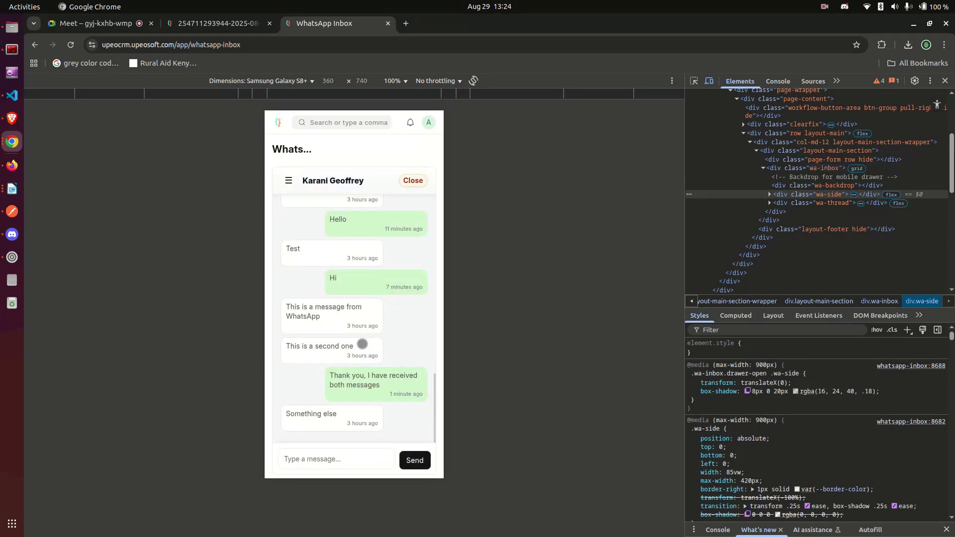
scroll(363, 344, "up", 5)
scroll(363, 339, "down", 10)
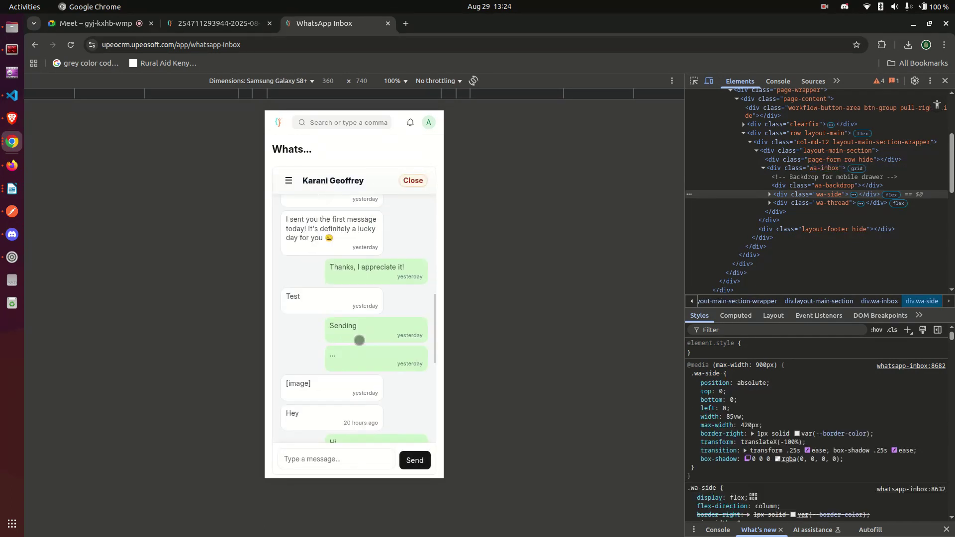
Send the message 'Works' in the open conversation
left_click(321, 458)
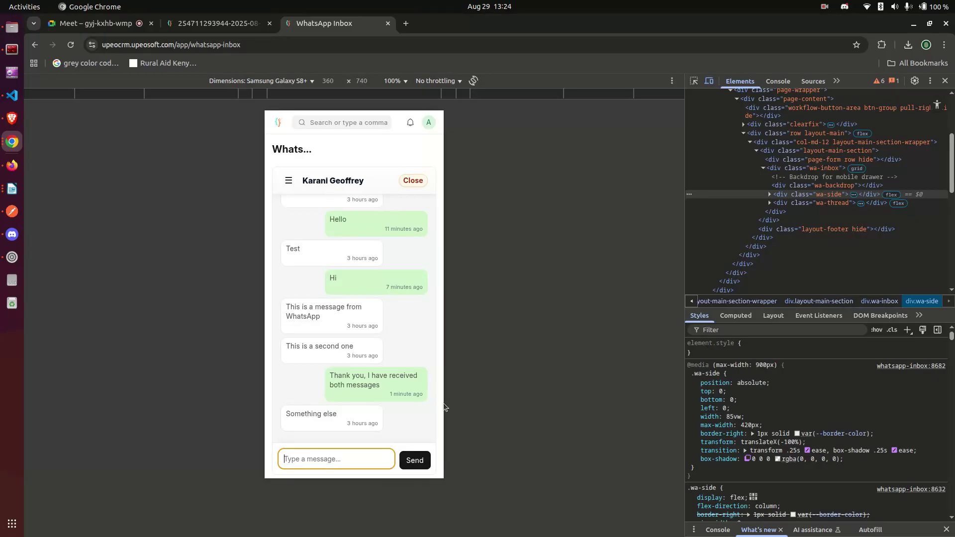
type("Works")
key("Return")
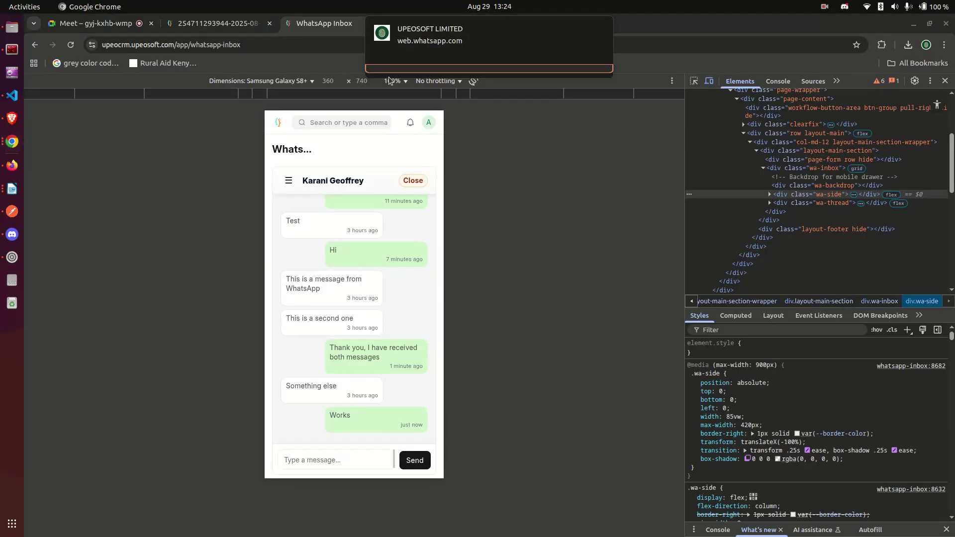
left_click(95, 23)
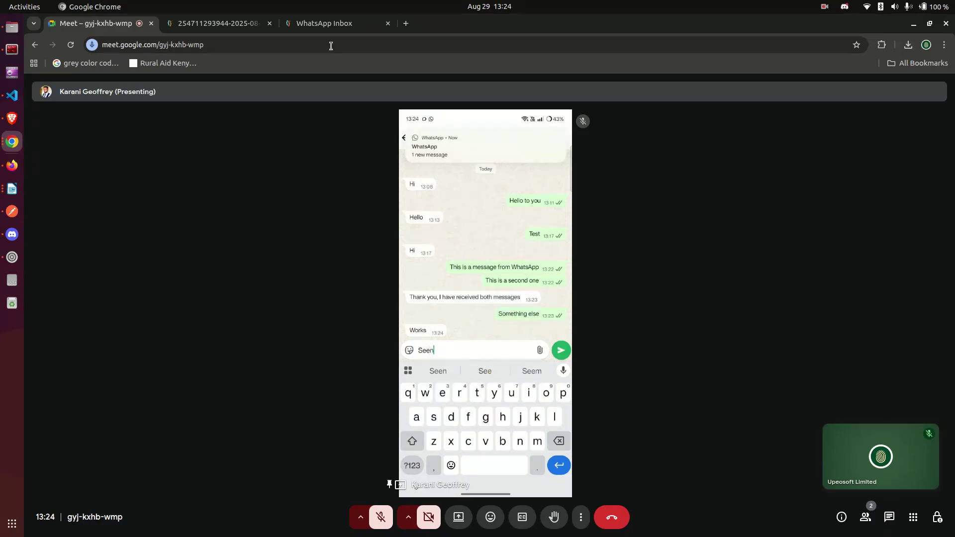
left_click(326, 23)
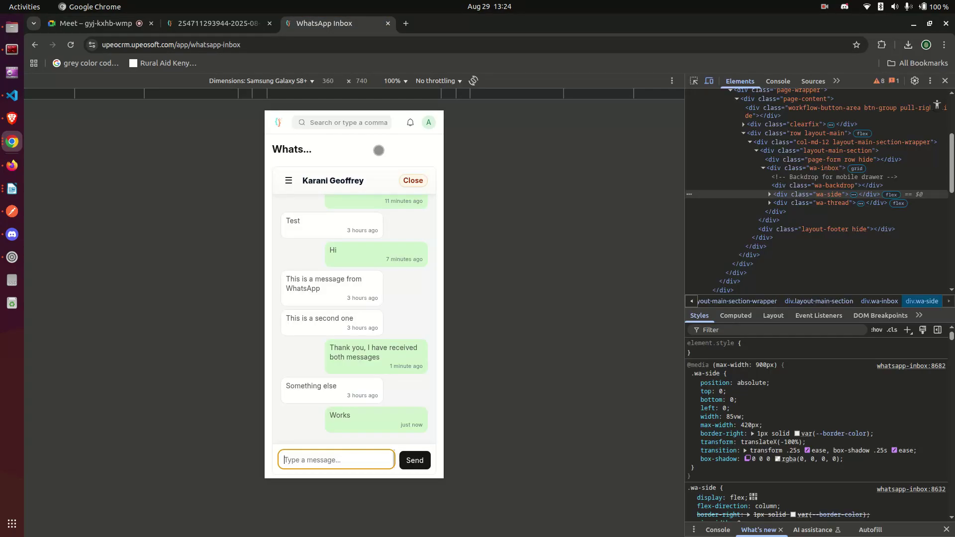
Reload and reopen the first conversation from the drawer, revealing the phone's 'Seen' reply
left_click(70, 45)
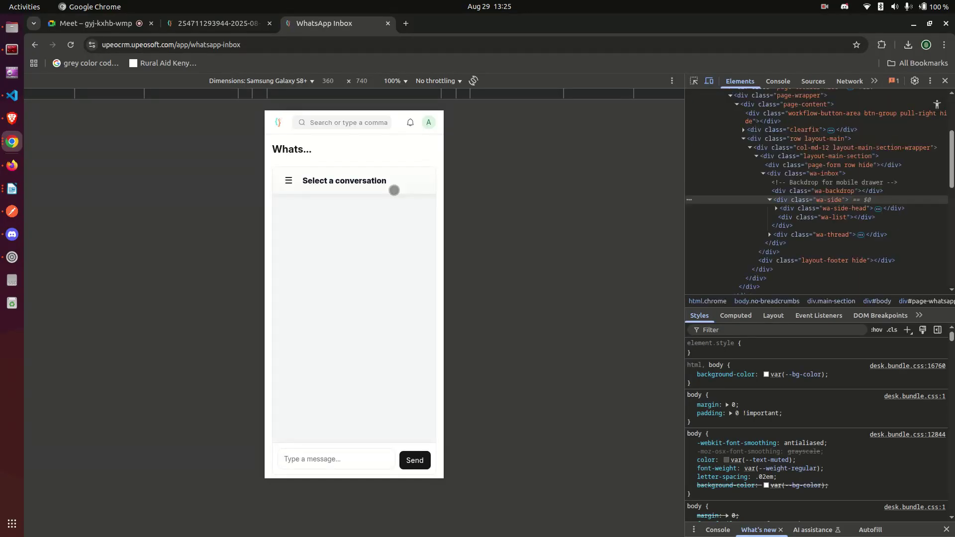
left_click(289, 180)
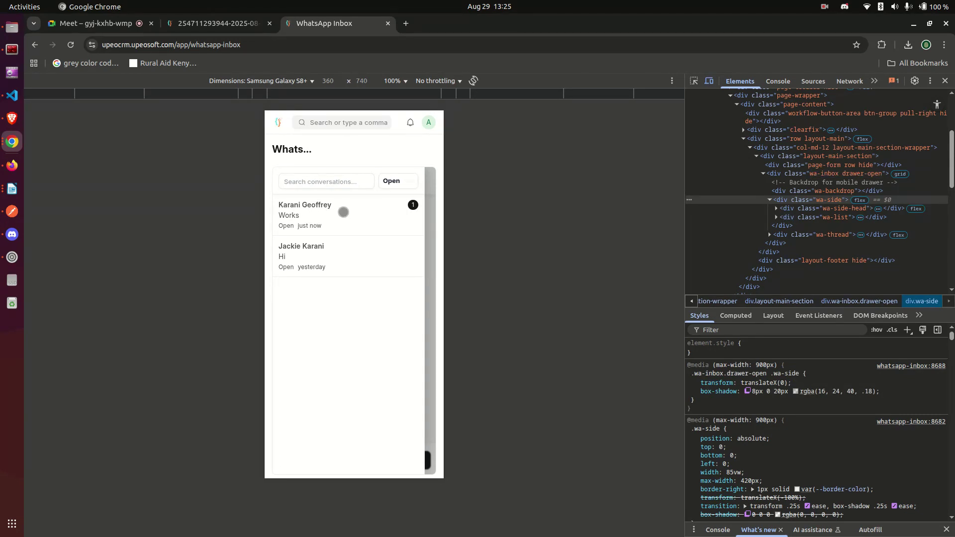
left_click(343, 212)
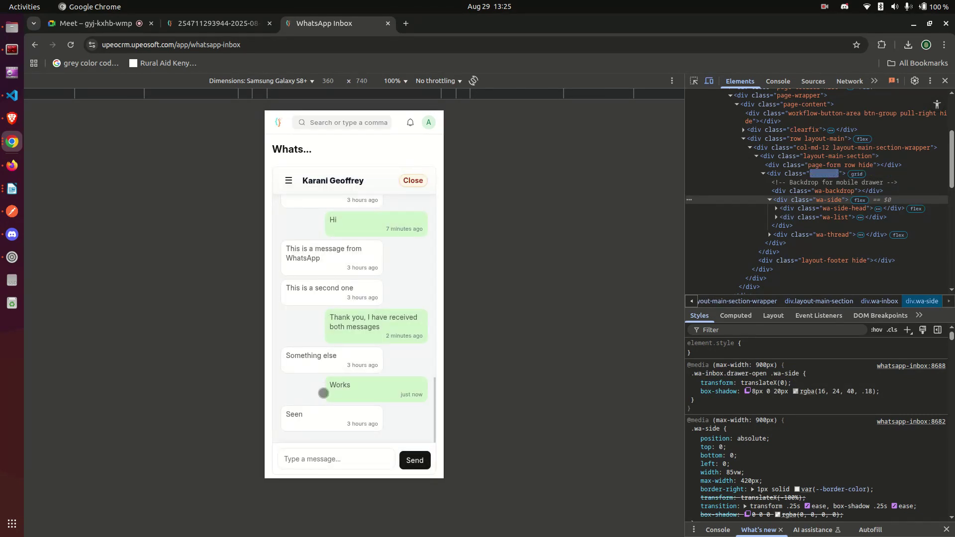